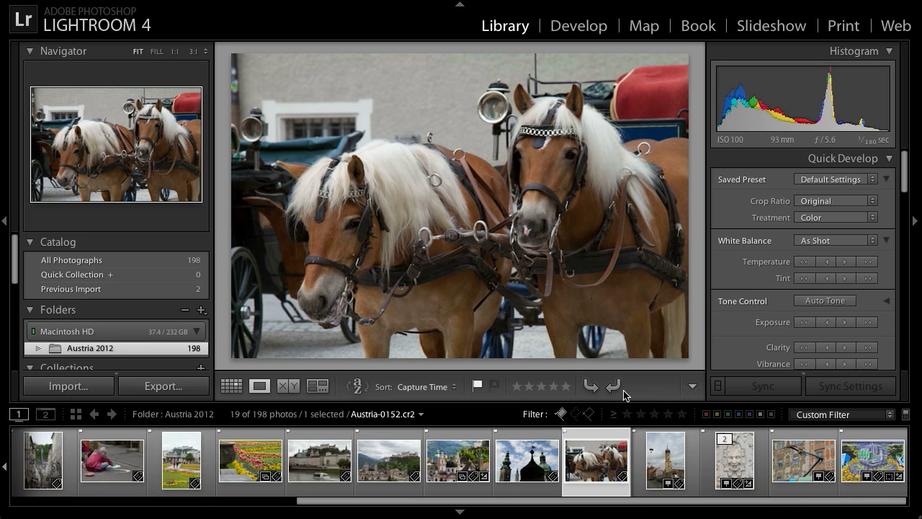
Step: In the Book module, change the book size to Small Square and relayout the pages
{"action": "left_click", "coordinate": [699, 26]}
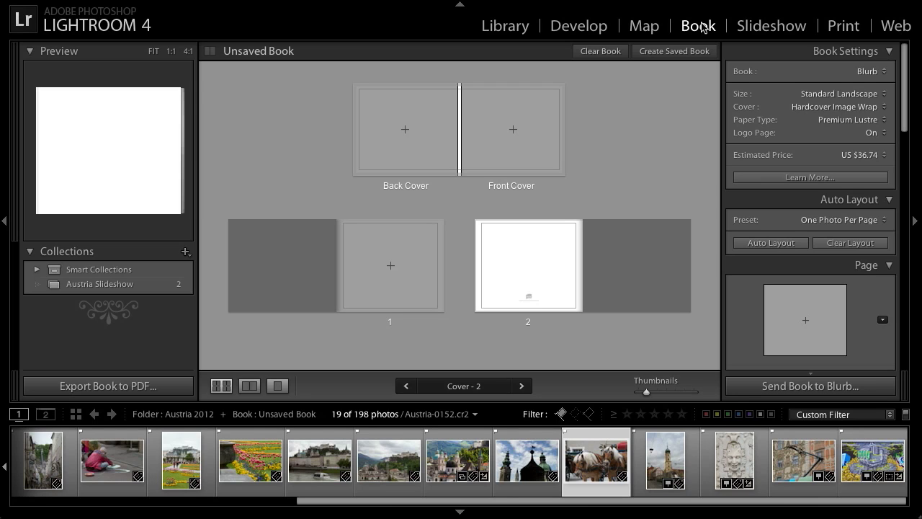
{"action": "left_click", "coordinate": [821, 96]}
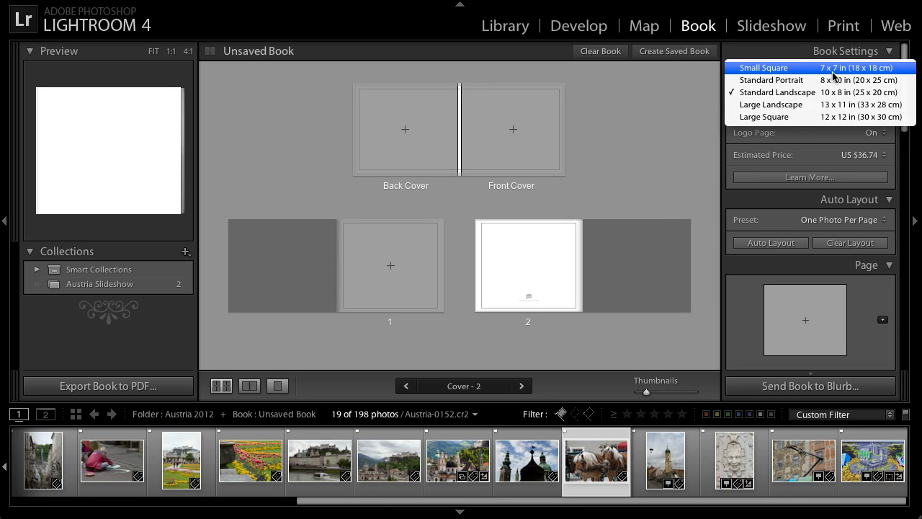
{"action": "left_click", "coordinate": [833, 69]}
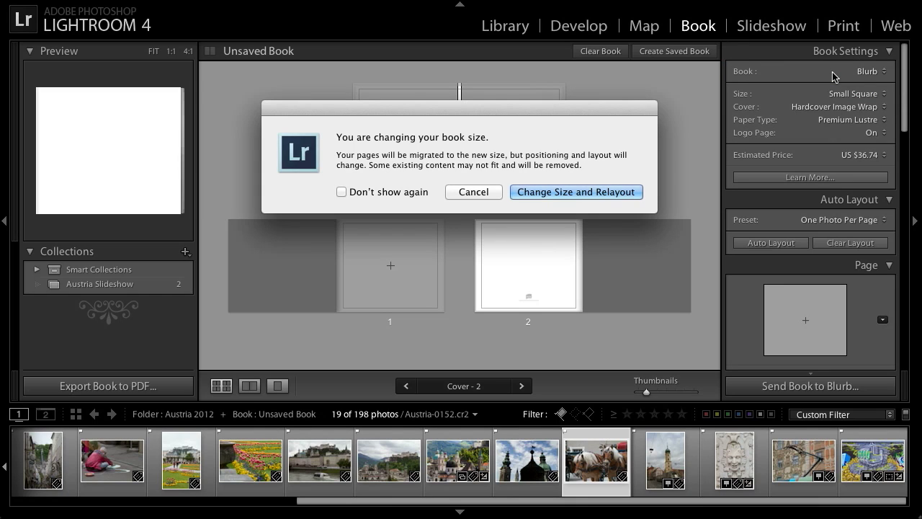
{"action": "left_click", "coordinate": [628, 191]}
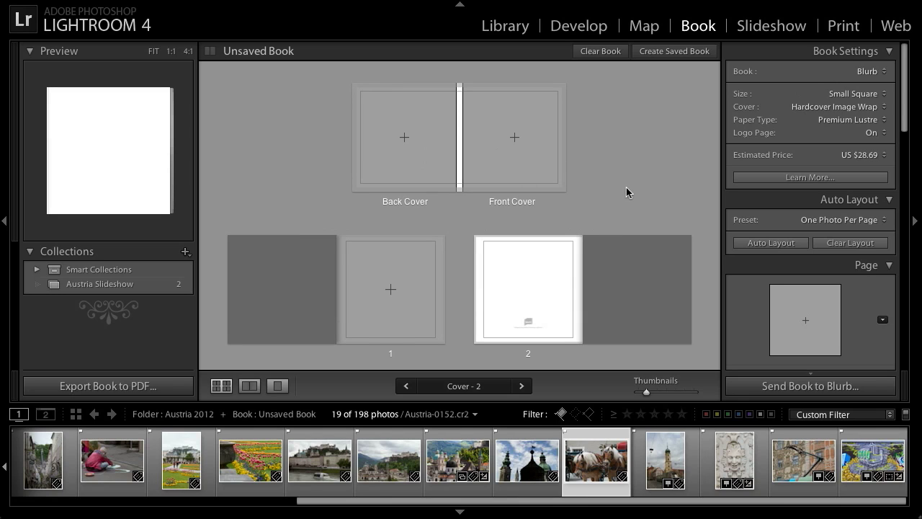
Step: Keep the Hardcover Image Wrap cover and Premium Lustre paper type
{"action": "left_click", "coordinate": [832, 107]}
{"action": "left_click", "coordinate": [832, 108]}
{"action": "left_click", "coordinate": [854, 120]}
{"action": "left_click", "coordinate": [866, 119]}
Step: Auto Layout the book's pages using the One Photo Per Page preset, then return to the covers
{"action": "left_click", "coordinate": [798, 244]}
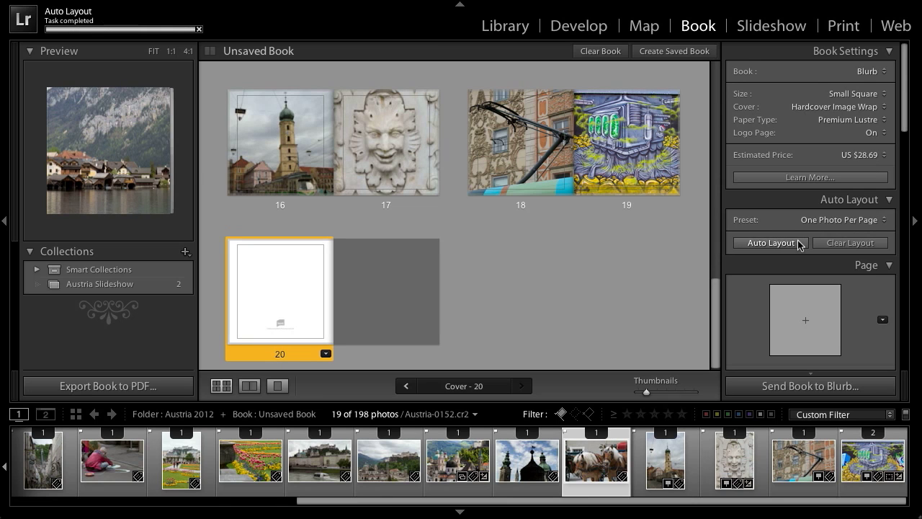
{"action": "scroll", "coordinate": [654, 272], "scroll_direction": "up", "scroll_amount": 1}
{"action": "scroll", "coordinate": [654, 272], "scroll_direction": "up", "scroll_amount": 10}
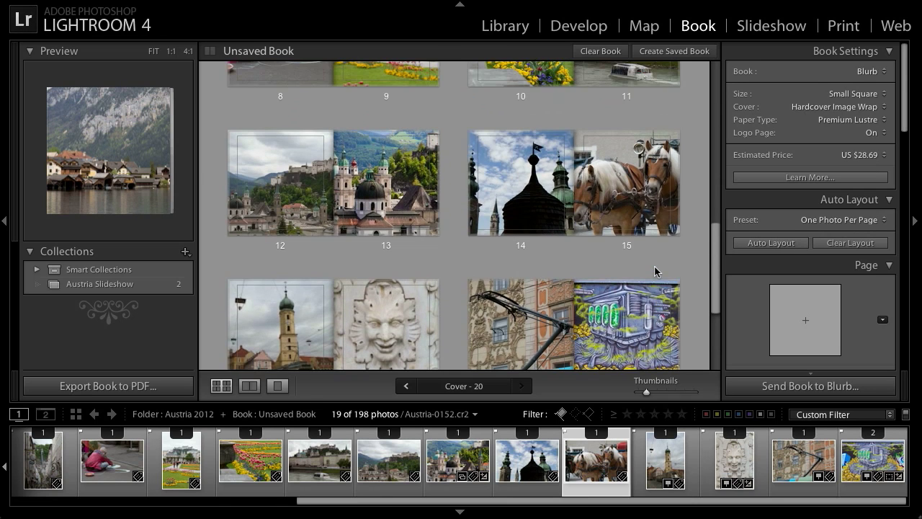
{"action": "scroll", "coordinate": [654, 272], "scroll_direction": "up", "scroll_amount": 5}
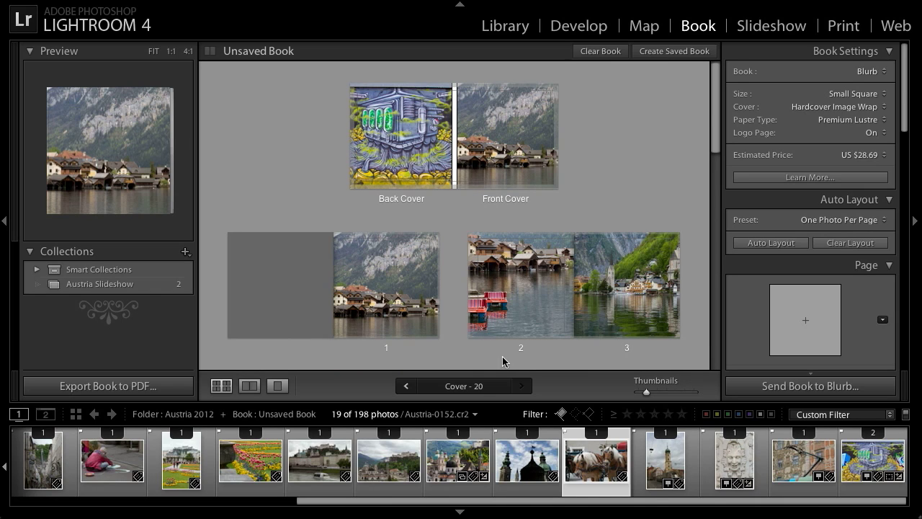
Step: Drop the domed church photo onto the front cover, zoom it to 15% and reposition it
{"action": "left_click_drag", "start_coordinate": [447, 465], "coordinate": [499, 142]}
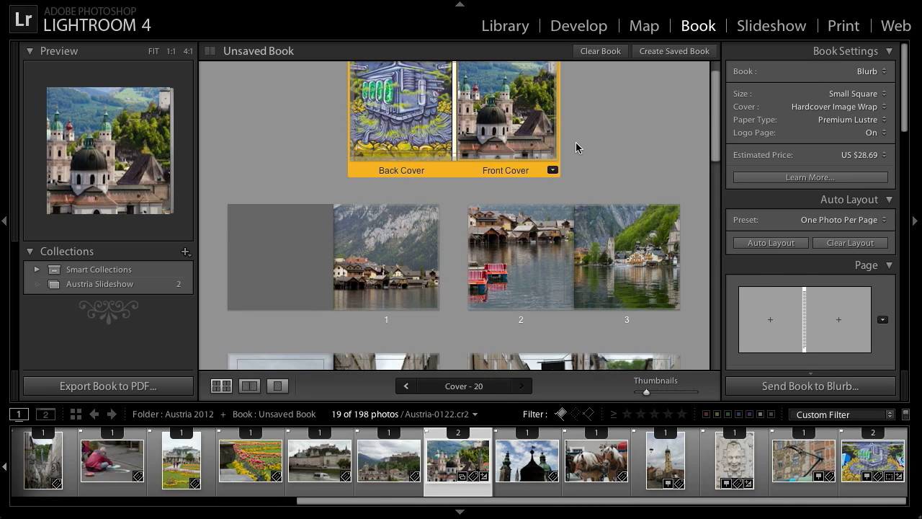
{"action": "scroll", "coordinate": [575, 142], "scroll_direction": "up", "scroll_amount": 1}
{"action": "left_click", "coordinate": [520, 148]}
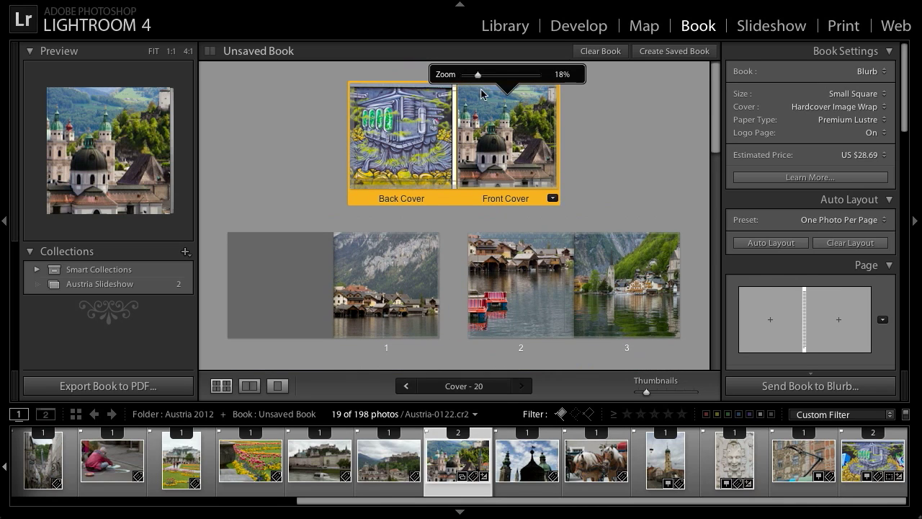
{"action": "left_click_drag", "start_coordinate": [477, 75], "coordinate": [475, 75]}
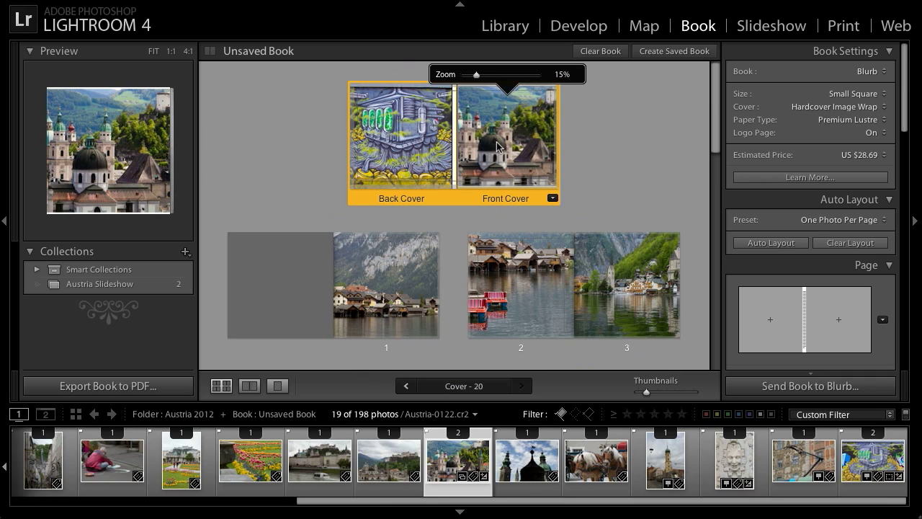
{"action": "left_click_drag", "start_coordinate": [496, 146], "coordinate": [503, 146]}
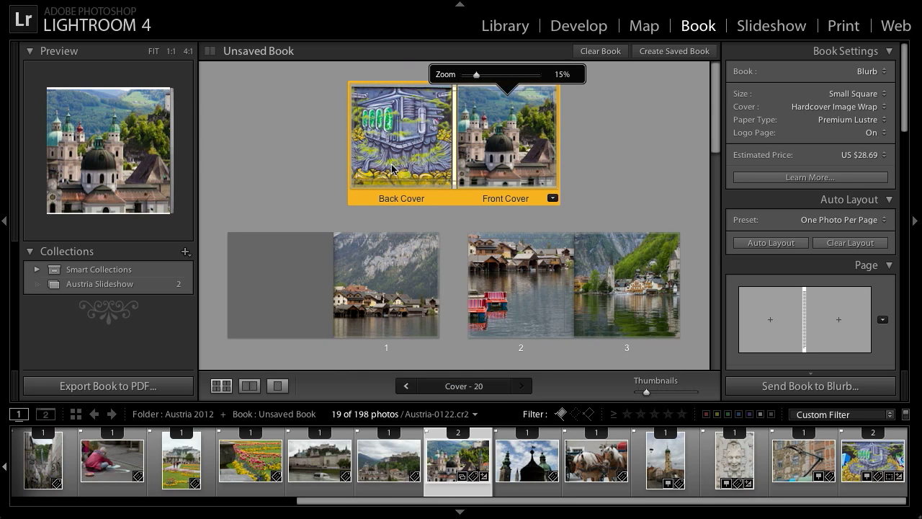
{"action": "scroll", "coordinate": [416, 468], "scroll_direction": "up", "scroll_amount": 6}
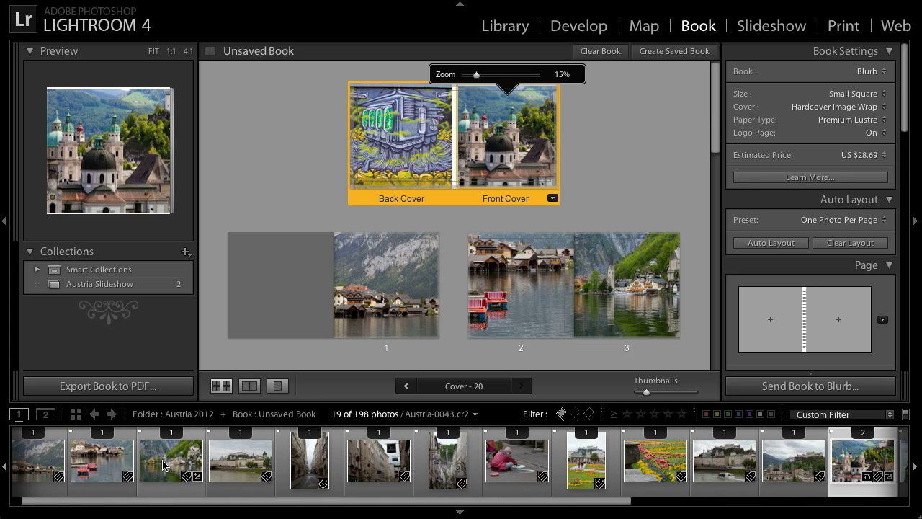
Step: Replace the graffiti image on the back cover with the lakeside village photo
{"action": "left_click_drag", "start_coordinate": [166, 464], "coordinate": [404, 136]}
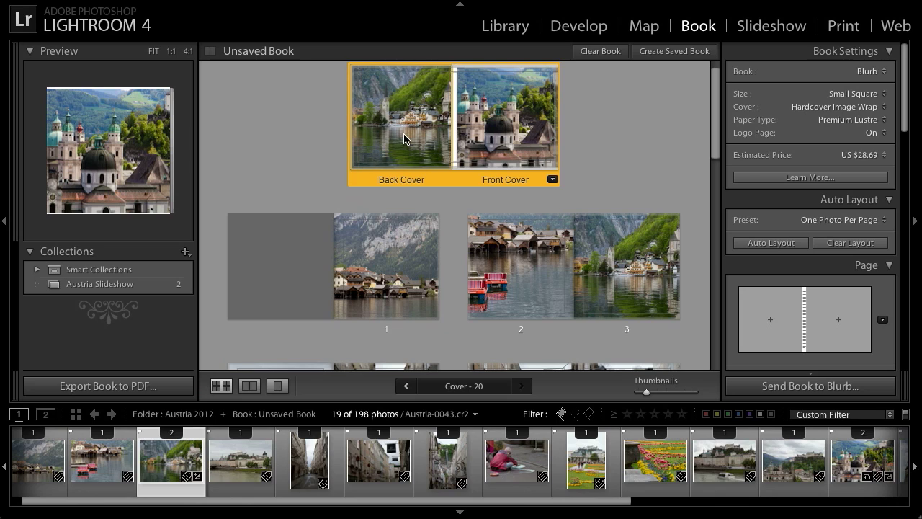
{"action": "left_click", "coordinate": [403, 139]}
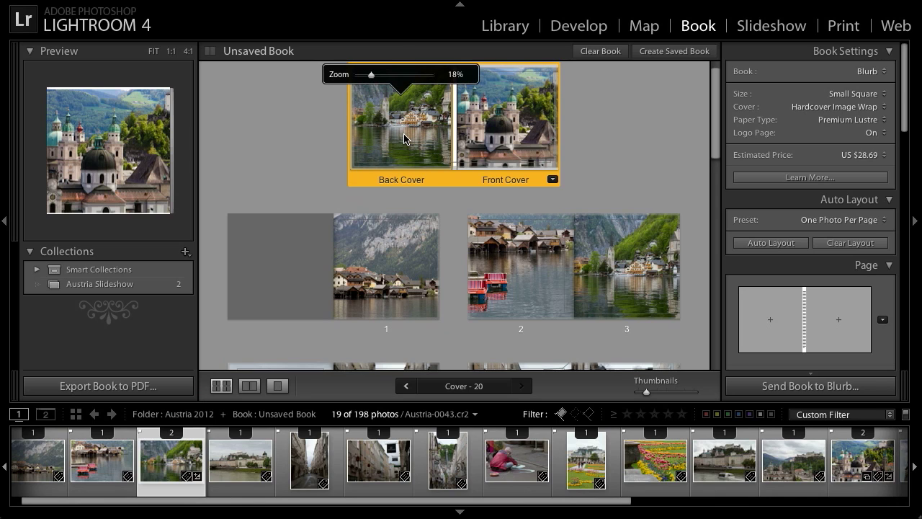
{"action": "left_click", "coordinate": [628, 158]}
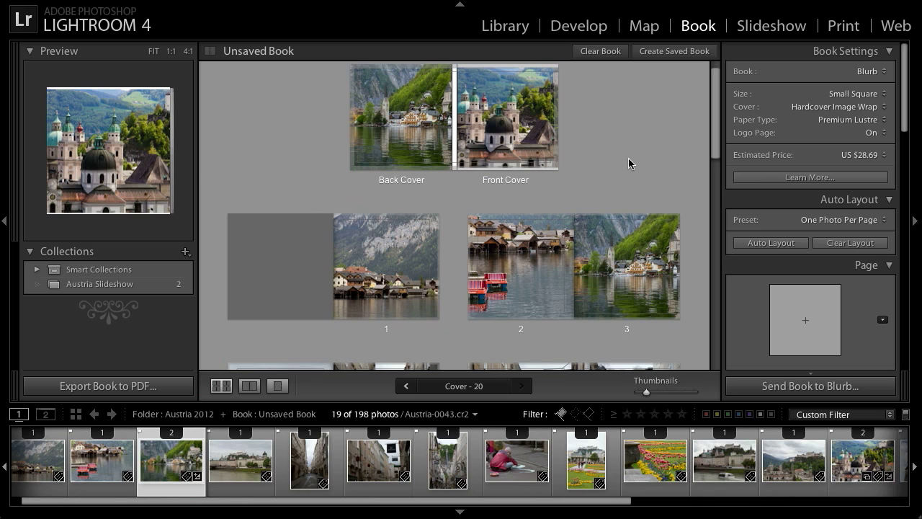
{"action": "scroll", "coordinate": [642, 160], "scroll_direction": "down", "scroll_amount": 3}
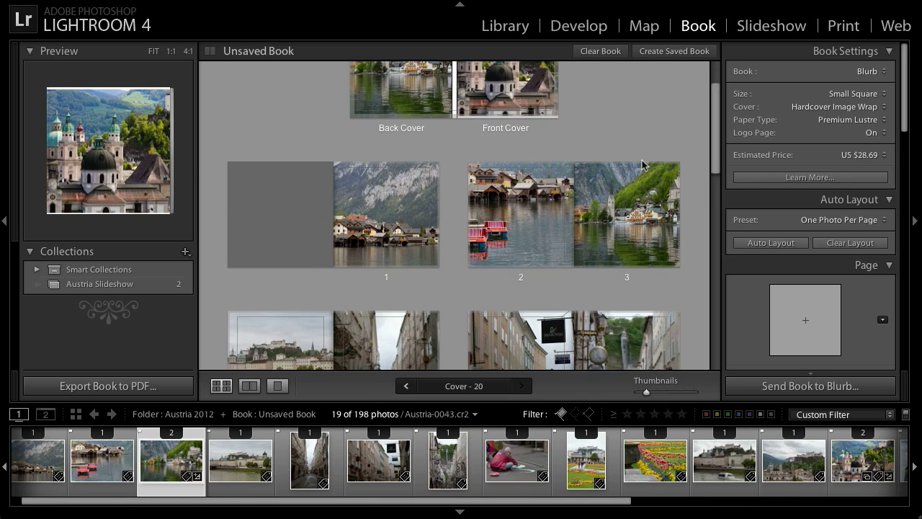
{"action": "scroll", "coordinate": [643, 164], "scroll_direction": "down", "scroll_amount": 3}
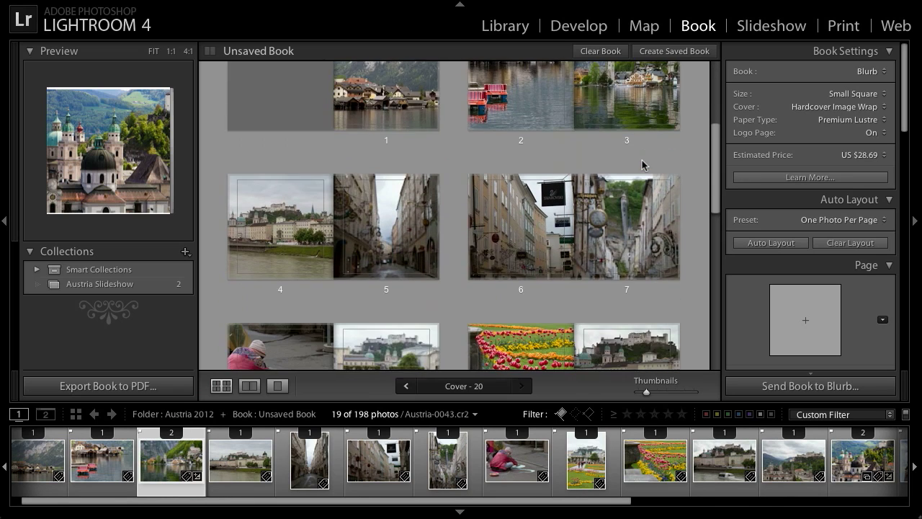
{"action": "scroll", "coordinate": [643, 164], "scroll_direction": "down", "scroll_amount": 6}
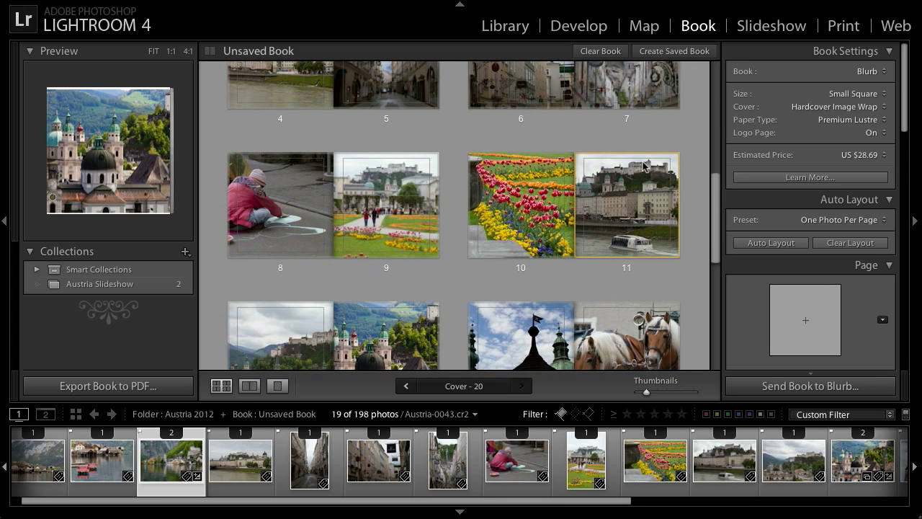
{"action": "left_click", "coordinate": [537, 192]}
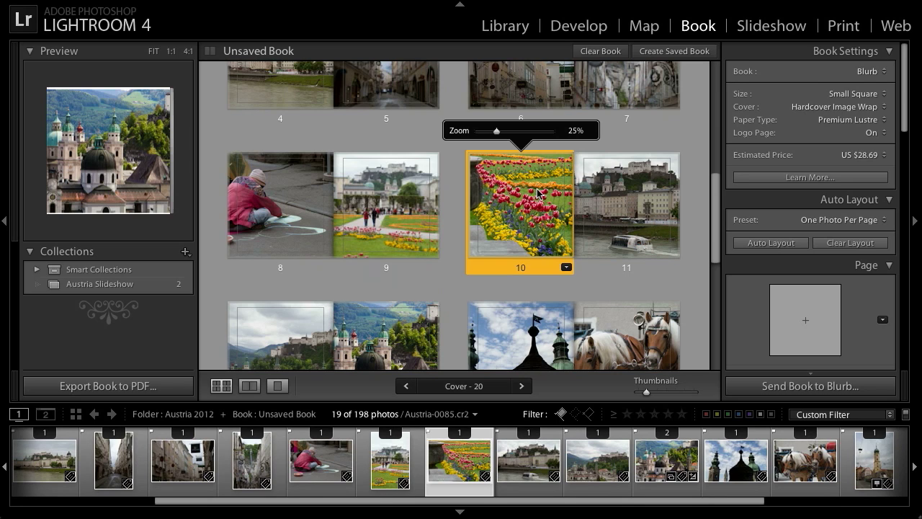
Step: Switch page 10 to a 2 Photos layout: large photo on top, small one bottom-left
{"action": "left_click", "coordinate": [566, 267]}
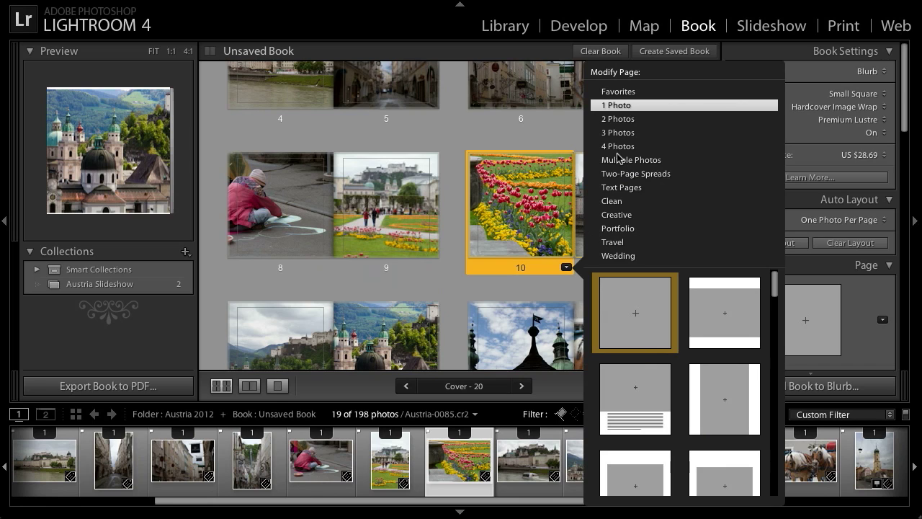
{"action": "left_click", "coordinate": [621, 119]}
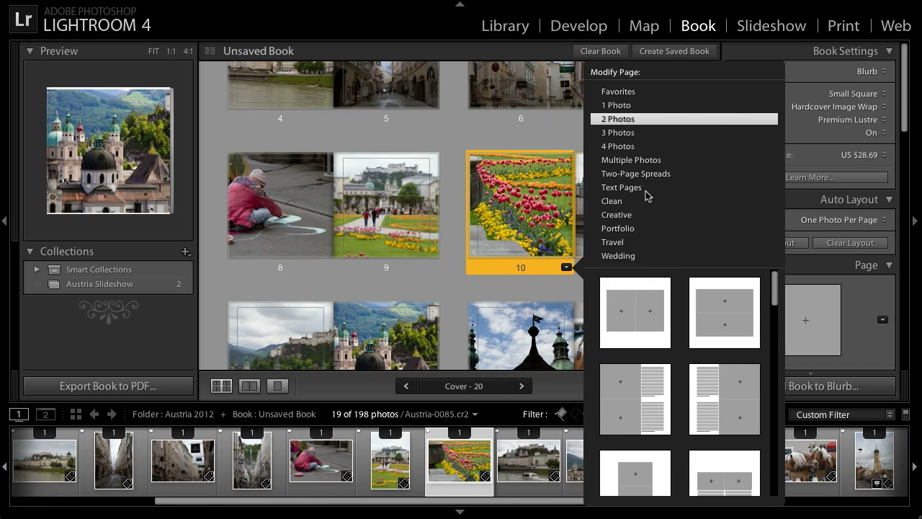
{"action": "scroll", "coordinate": [652, 274], "scroll_direction": "down", "scroll_amount": 1}
{"action": "scroll", "coordinate": [654, 295], "scroll_direction": "down", "scroll_amount": 4}
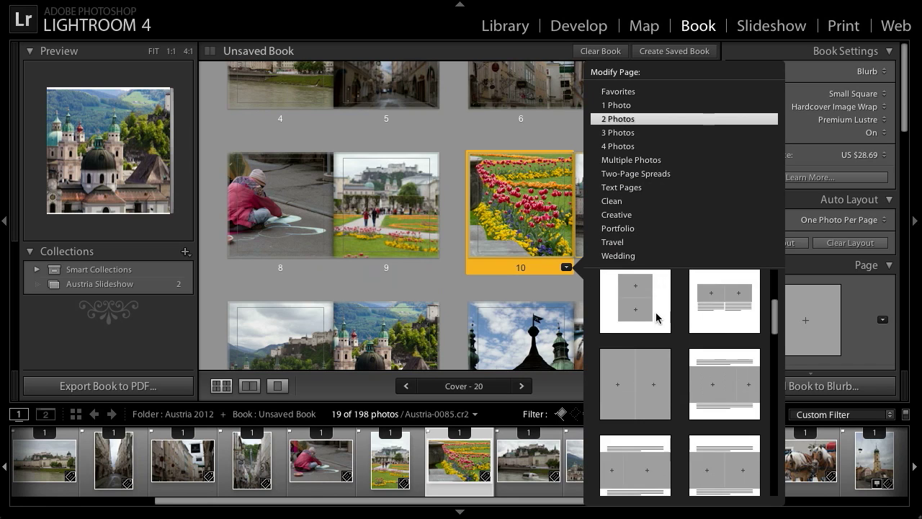
{"action": "scroll", "coordinate": [656, 319], "scroll_direction": "down", "scroll_amount": 4}
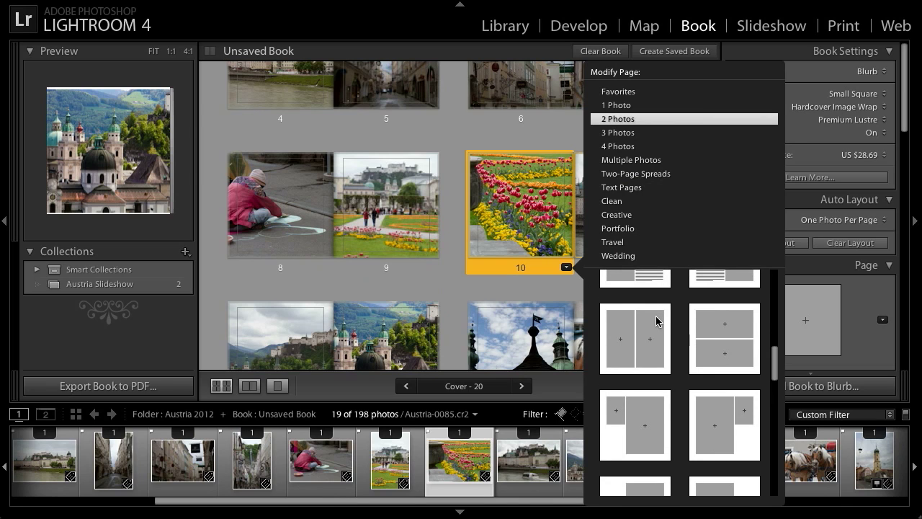
{"action": "scroll", "coordinate": [656, 322], "scroll_direction": "down", "scroll_amount": 4}
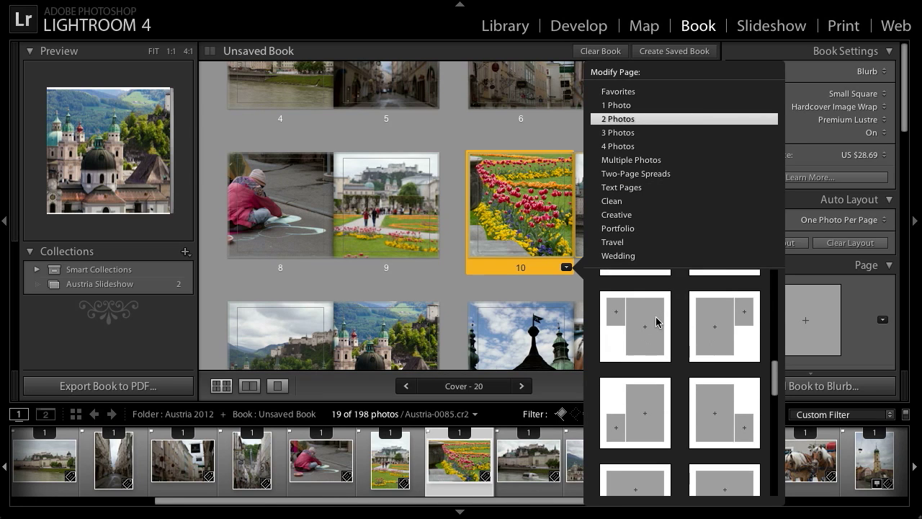
{"action": "scroll", "coordinate": [656, 322], "scroll_direction": "down", "scroll_amount": 2}
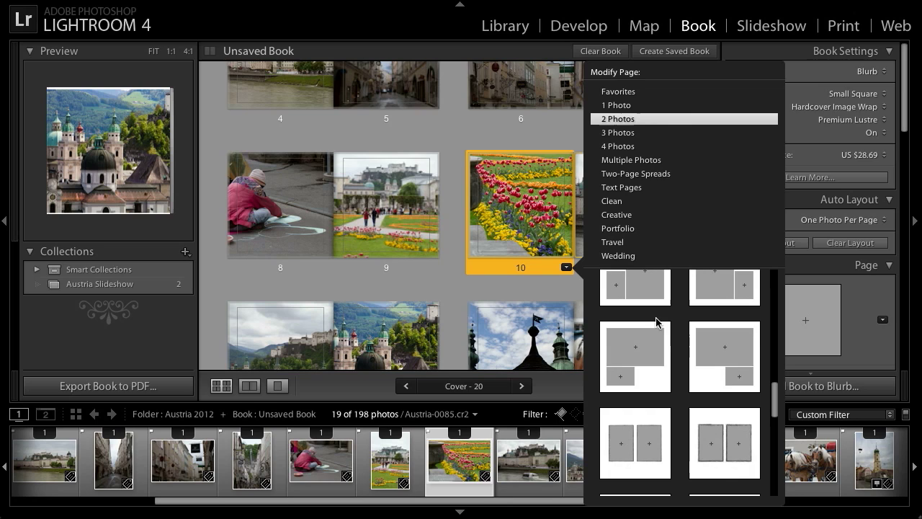
{"action": "left_click", "coordinate": [648, 355]}
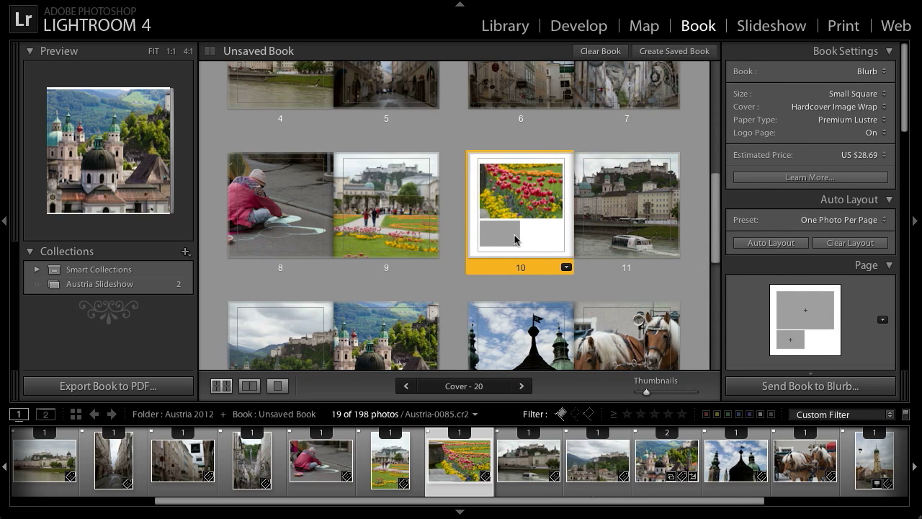
{"action": "left_click", "coordinate": [518, 178]}
Step: Zoom out page 10's tulip photo and fill its small lower cell with the chalk-drawing photo
{"action": "left_click_drag", "start_coordinate": [497, 142], "coordinate": [473, 148]}
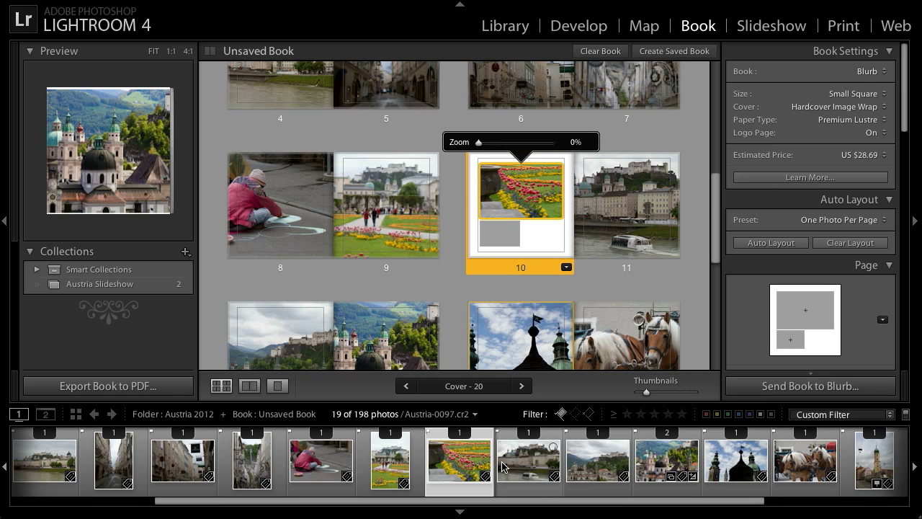
{"action": "scroll", "coordinate": [503, 466], "scroll_direction": "down", "scroll_amount": 3}
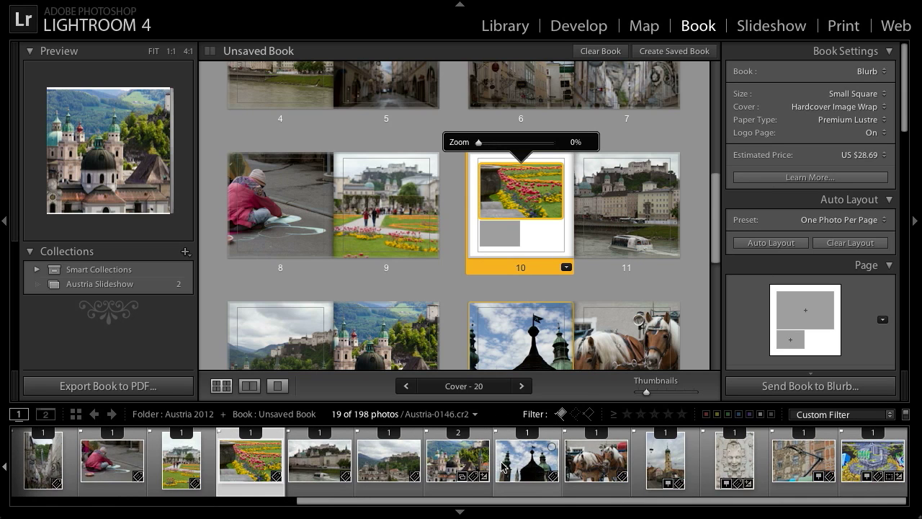
{"action": "scroll", "coordinate": [502, 467], "scroll_direction": "up", "scroll_amount": 4}
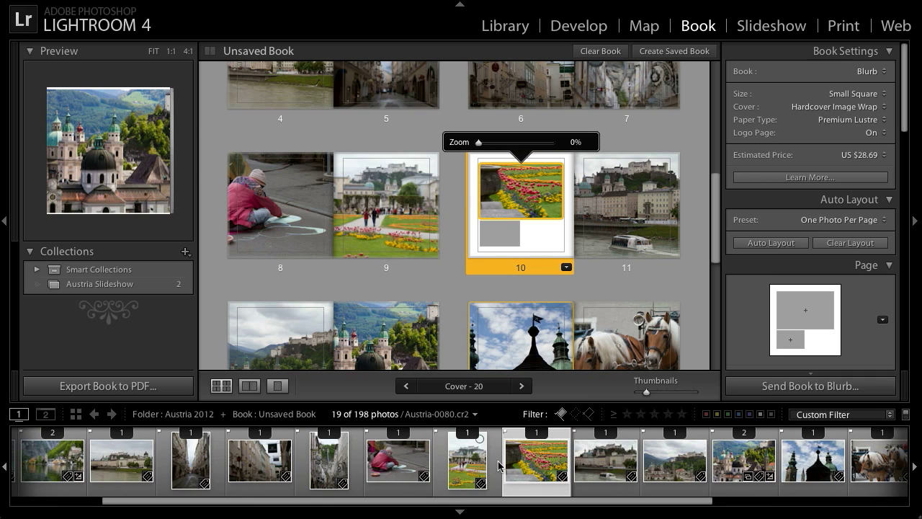
{"action": "scroll", "coordinate": [498, 465], "scroll_direction": "up", "scroll_amount": 1}
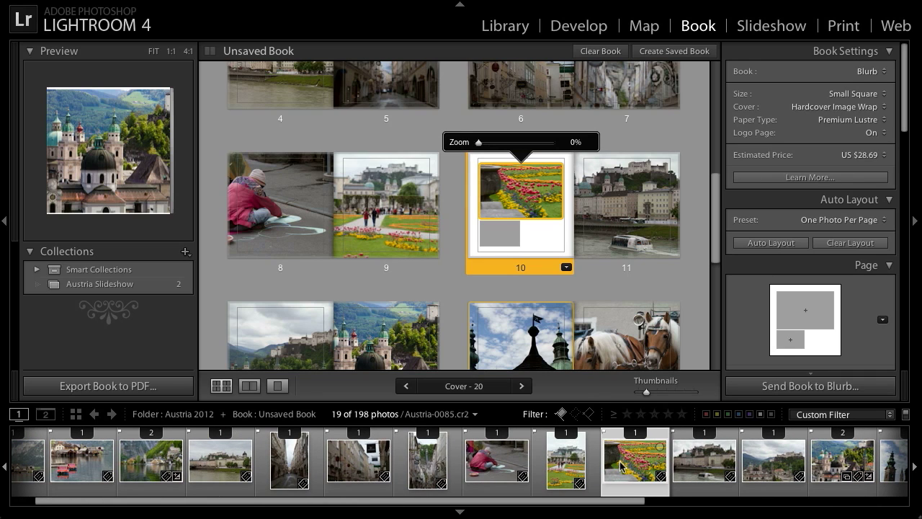
{"action": "left_click", "coordinate": [510, 462]}
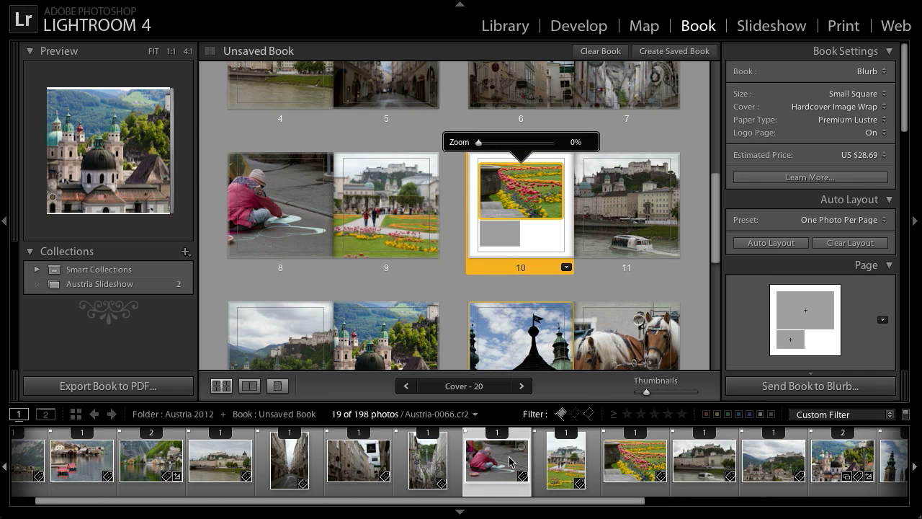
{"action": "left_click_drag", "start_coordinate": [510, 461], "coordinate": [503, 223]}
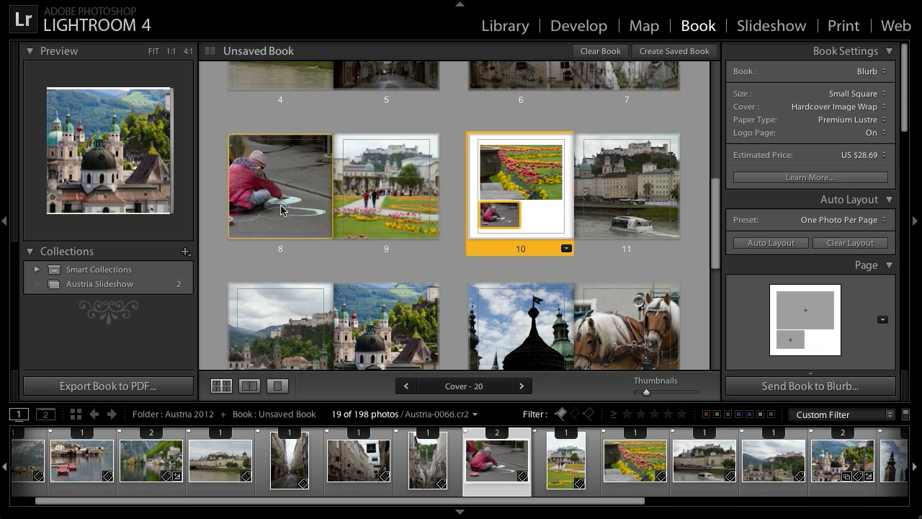
Step: Give page 10 a single-photo tulip layout and zoom page 9's photo out to 0%
{"action": "left_click", "coordinate": [566, 248]}
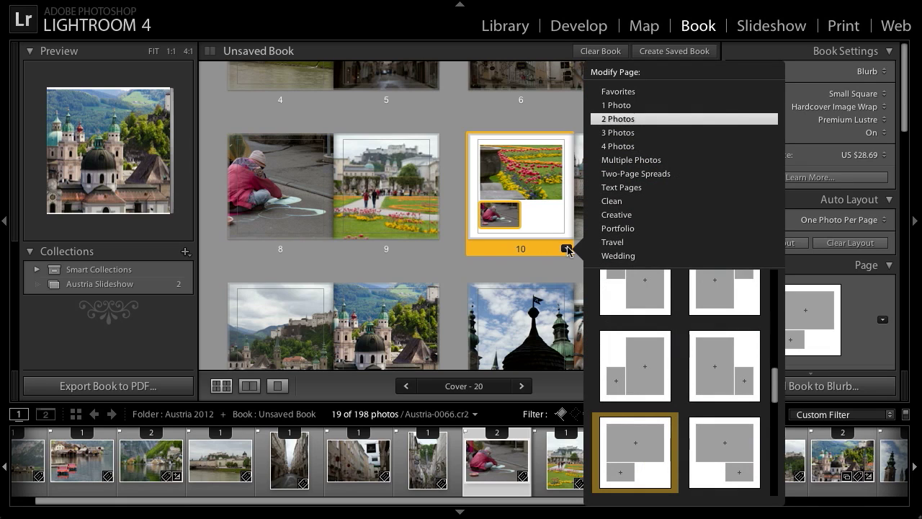
{"action": "left_click", "coordinate": [626, 106]}
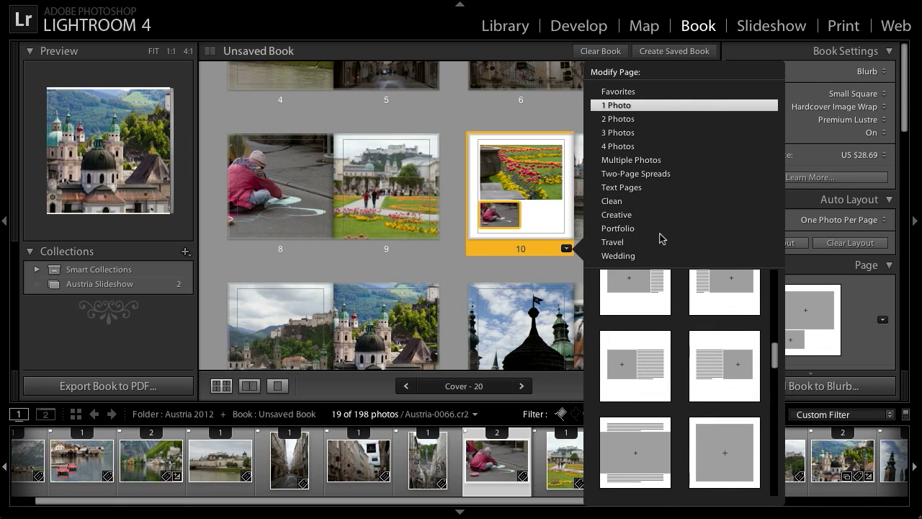
{"action": "scroll", "coordinate": [670, 351], "scroll_direction": "up", "scroll_amount": 5}
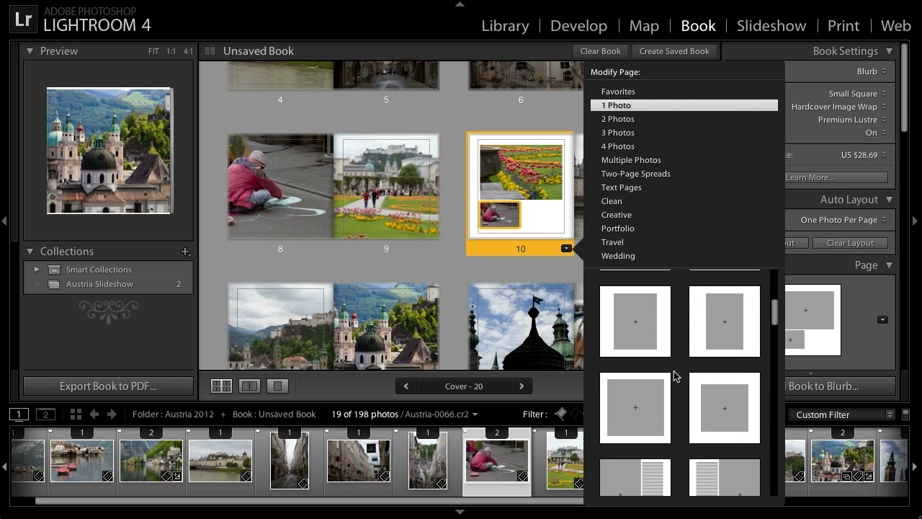
{"action": "left_click", "coordinate": [737, 356]}
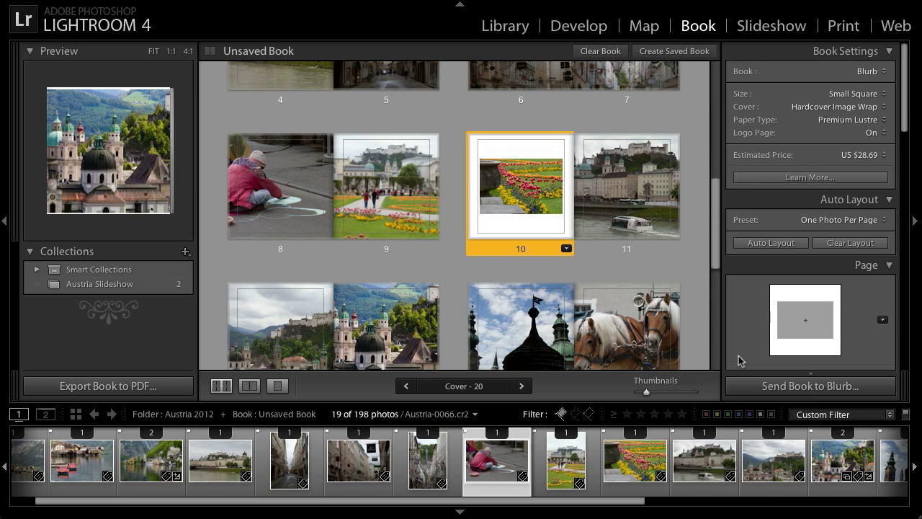
{"action": "left_click", "coordinate": [496, 200]}
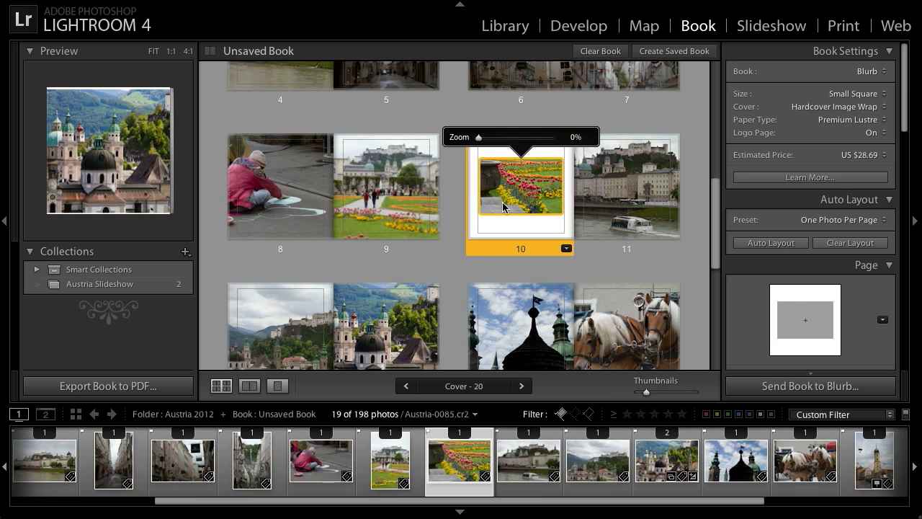
{"action": "left_click", "coordinate": [421, 187]}
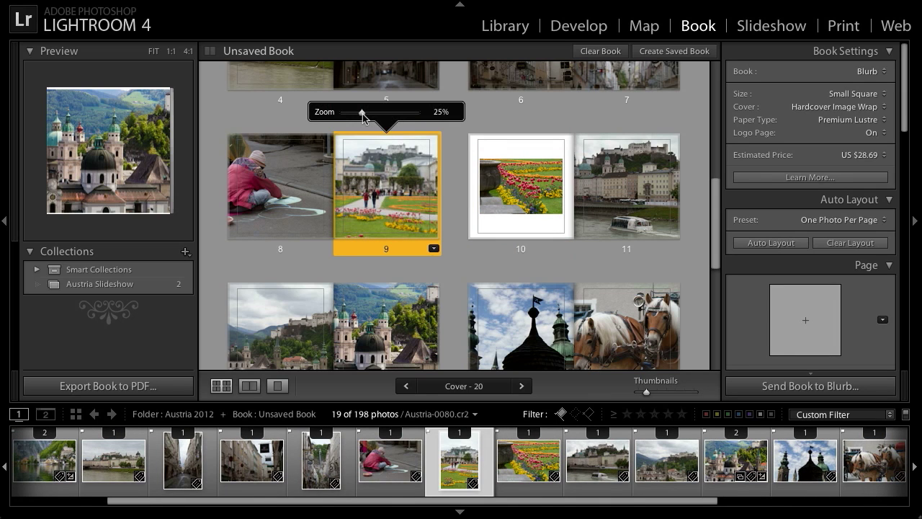
{"action": "left_click_drag", "start_coordinate": [363, 115], "coordinate": [343, 117]}
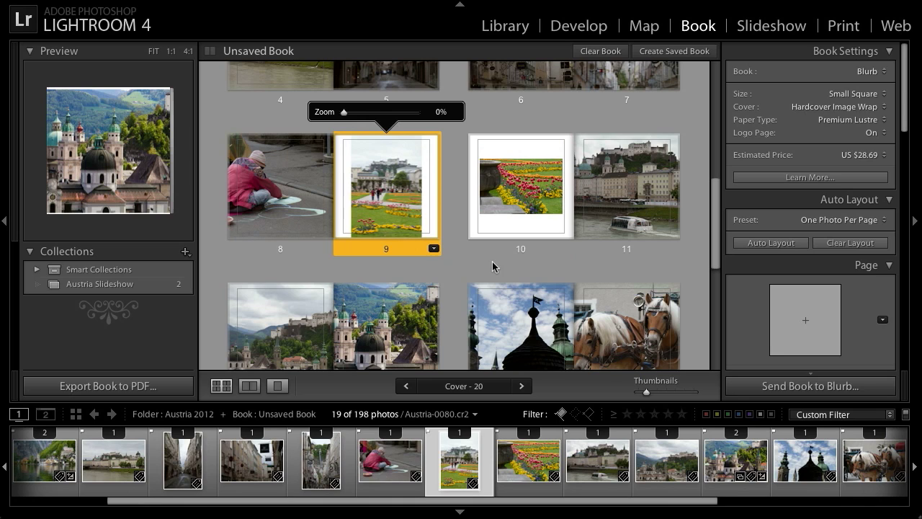
{"action": "left_click_drag", "start_coordinate": [906, 107], "coordinate": [905, 342]}
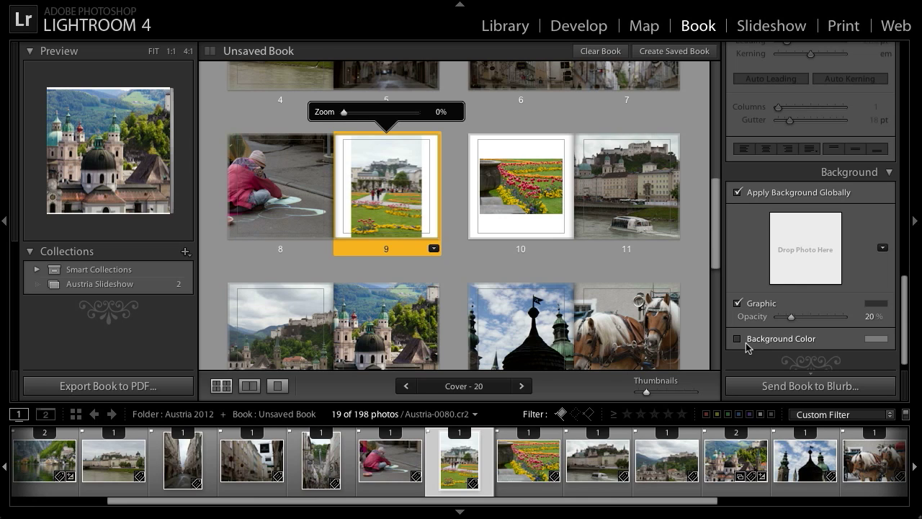
Step: Step back through the spreads in Spread view to page 1, then return to Multi-Page view
{"action": "left_click", "coordinate": [249, 385]}
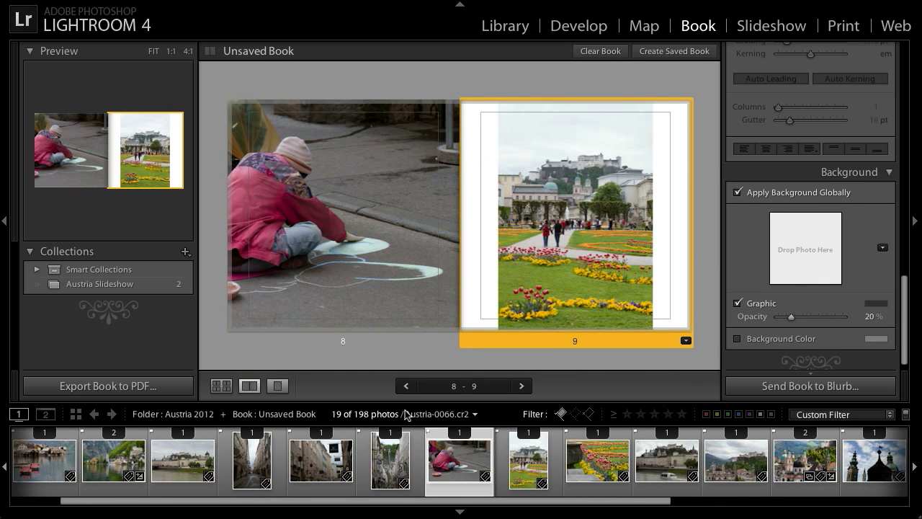
{"action": "left_click", "coordinate": [405, 386]}
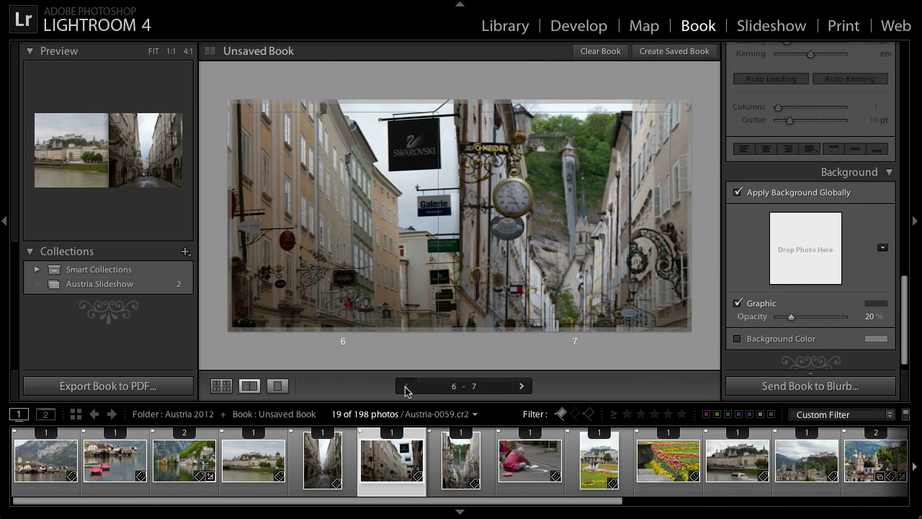
{"action": "left_click", "coordinate": [406, 386]}
{"action": "left_click", "coordinate": [405, 386]}
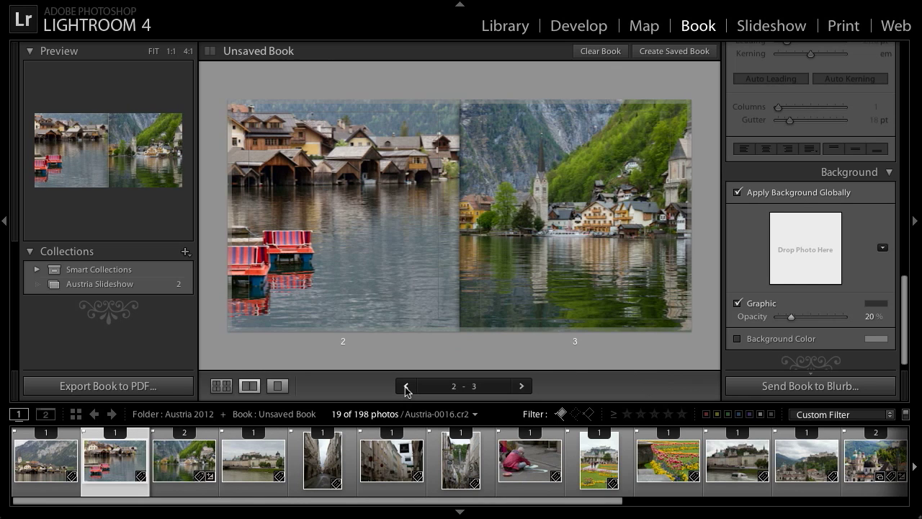
{"action": "left_click", "coordinate": [406, 386]}
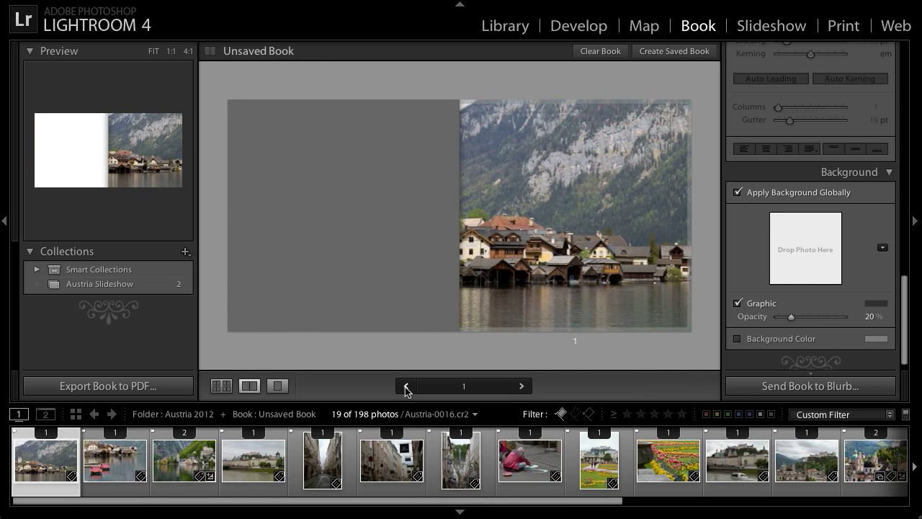
{"action": "left_click", "coordinate": [278, 386]}
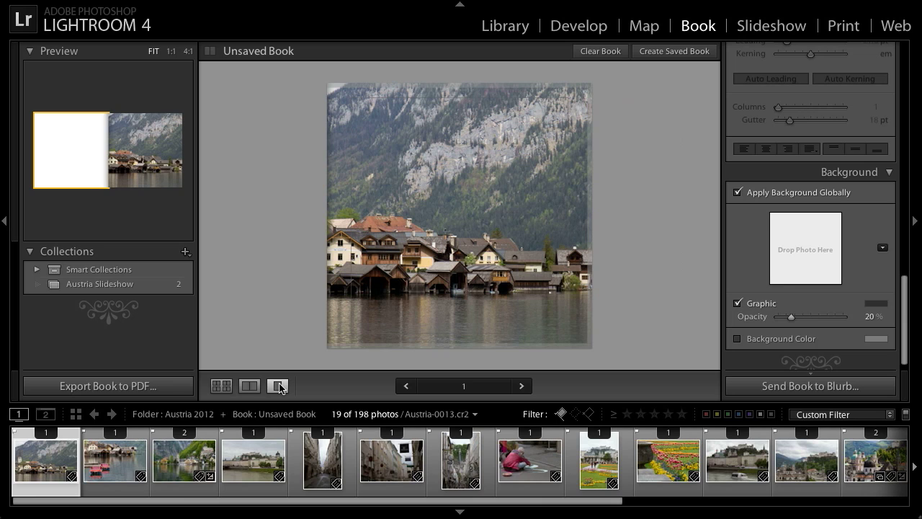
{"action": "left_click", "coordinate": [224, 386]}
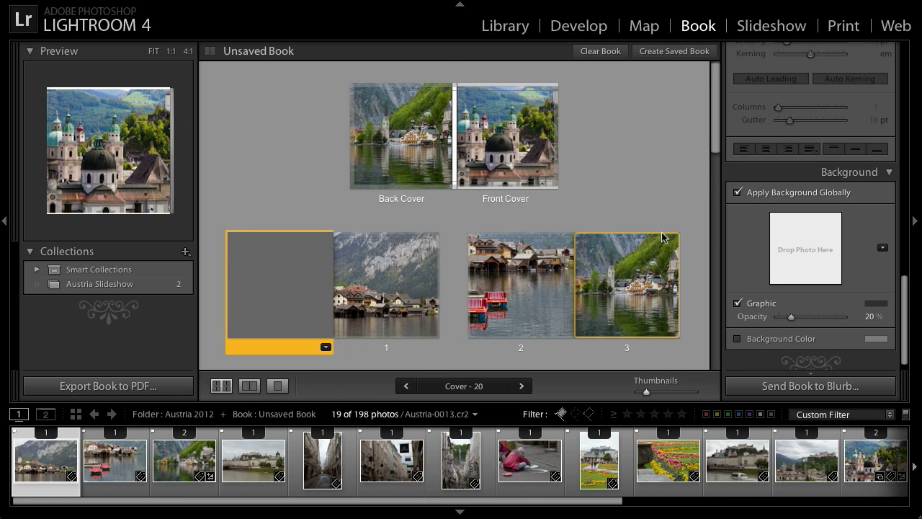
Step: Bring up the Create Book dialog to save the book
{"action": "scroll", "coordinate": [666, 234], "scroll_direction": "down", "scroll_amount": 3}
{"action": "scroll", "coordinate": [666, 235], "scroll_direction": "down", "scroll_amount": 8}
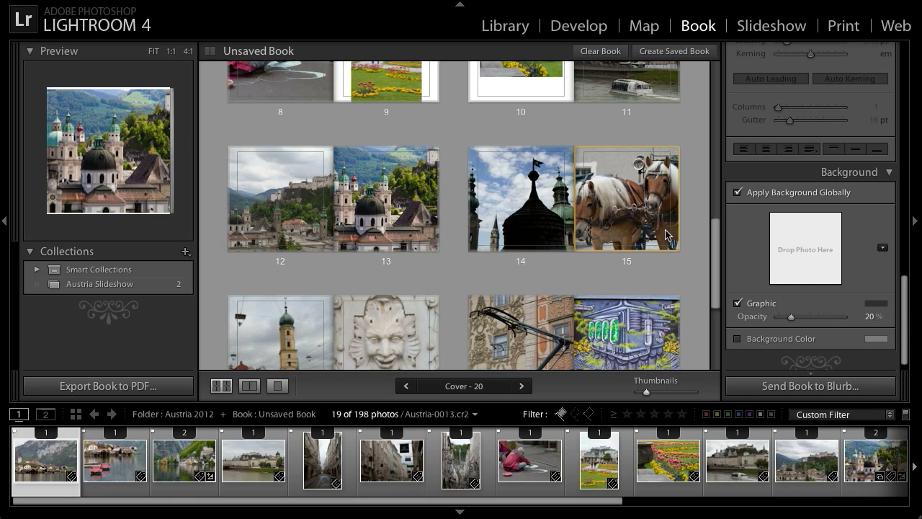
{"action": "left_click", "coordinate": [691, 52]}
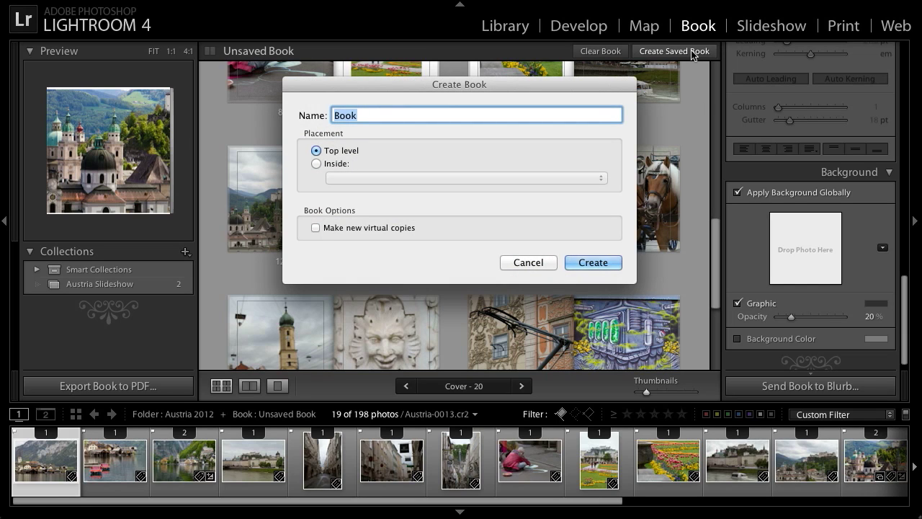
Step: Name the saved book 'Austria Book' and create the collection
{"action": "type", "text": "Austria Book"}
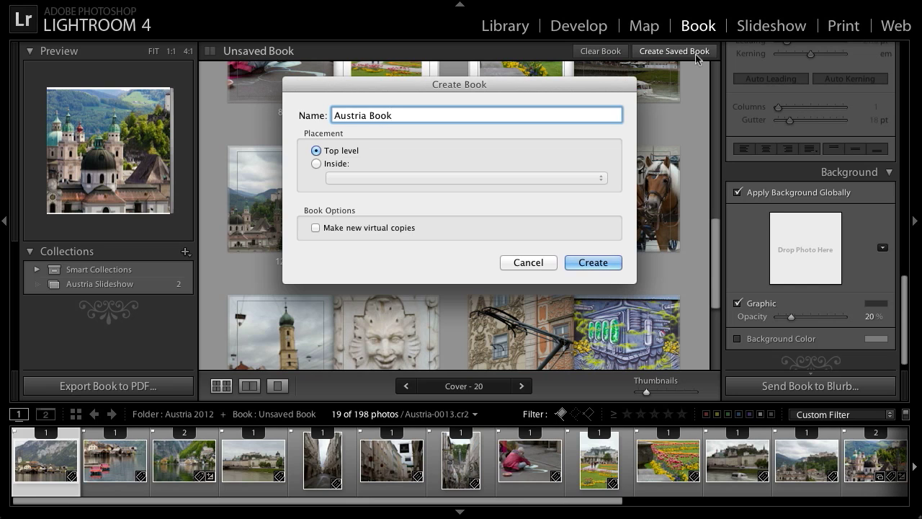
{"action": "left_click", "coordinate": [598, 263]}
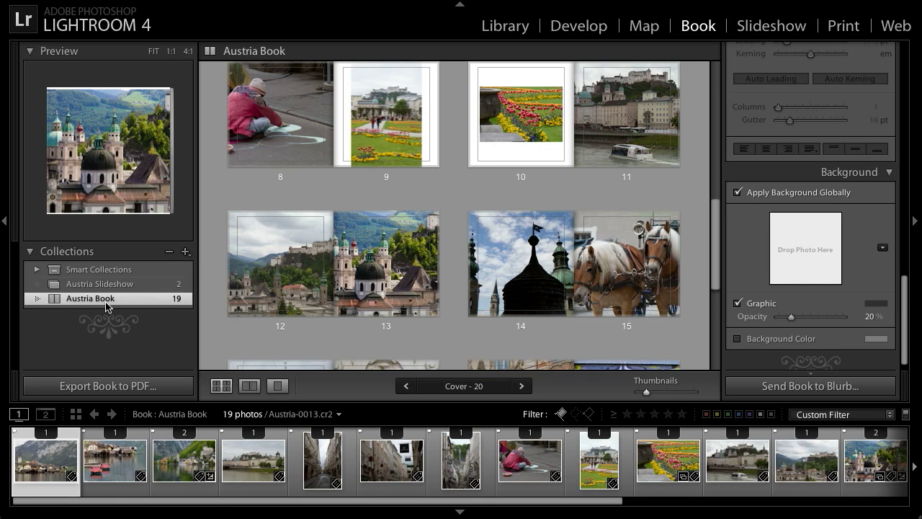
{"action": "left_click", "coordinate": [514, 29]}
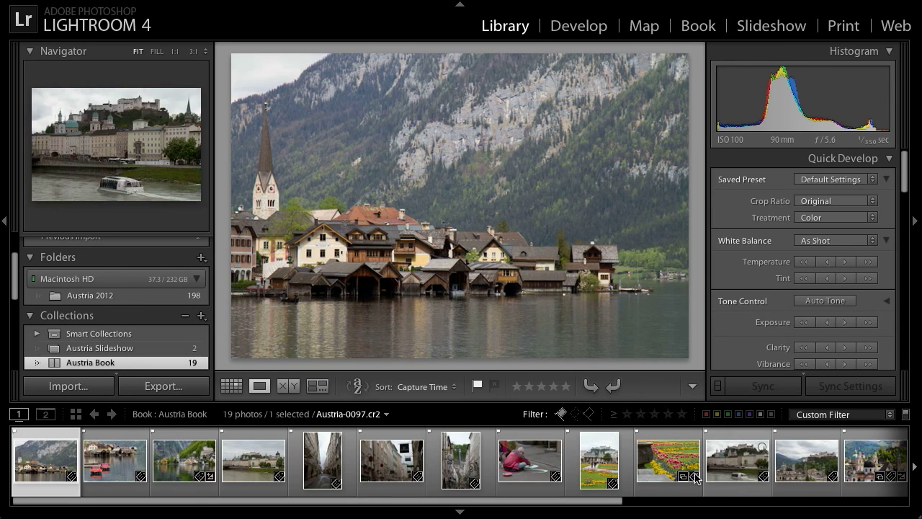
{"action": "left_click", "coordinate": [204, 361]}
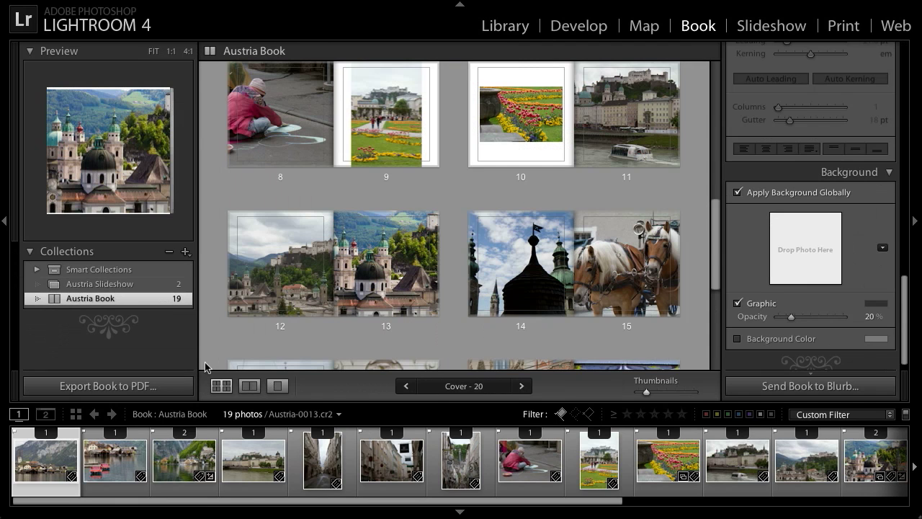
{"action": "scroll", "coordinate": [216, 360], "scroll_direction": "down", "scroll_amount": 5}
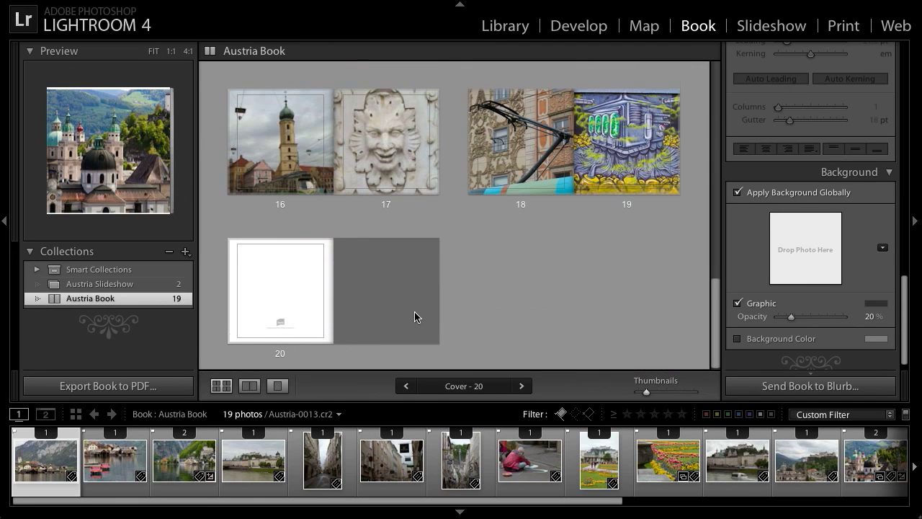
{"action": "scroll", "coordinate": [445, 311], "scroll_direction": "up", "scroll_amount": 10}
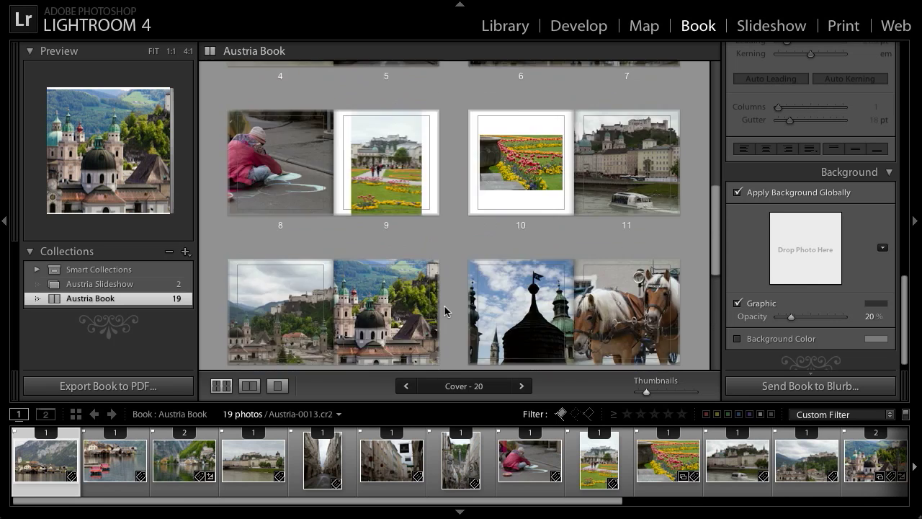
{"action": "scroll", "coordinate": [445, 310], "scroll_direction": "up", "scroll_amount": 3}
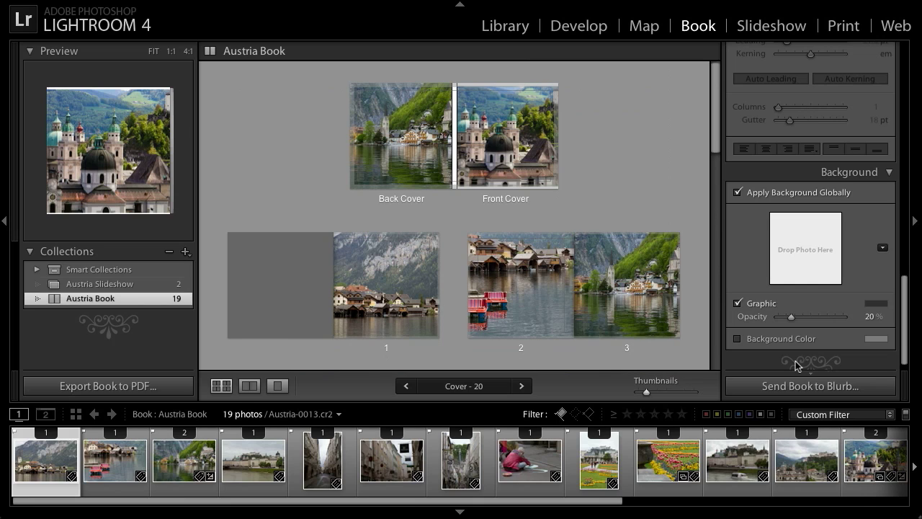
{"action": "left_click", "coordinate": [865, 387]}
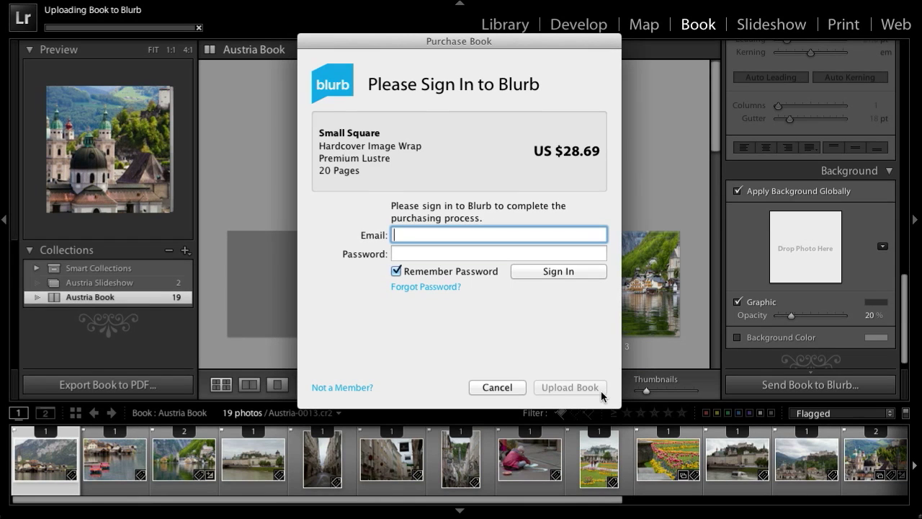
{"action": "left_click", "coordinate": [519, 383]}
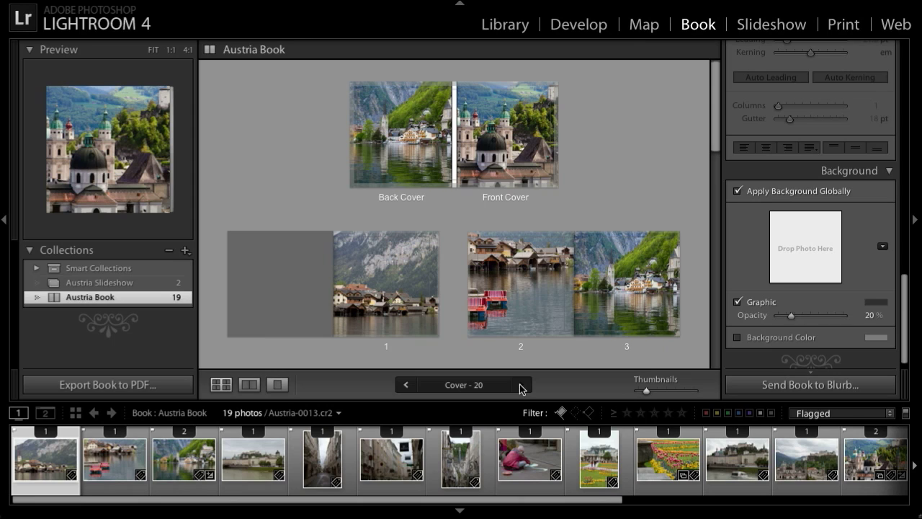
{"action": "left_click", "coordinate": [165, 384]}
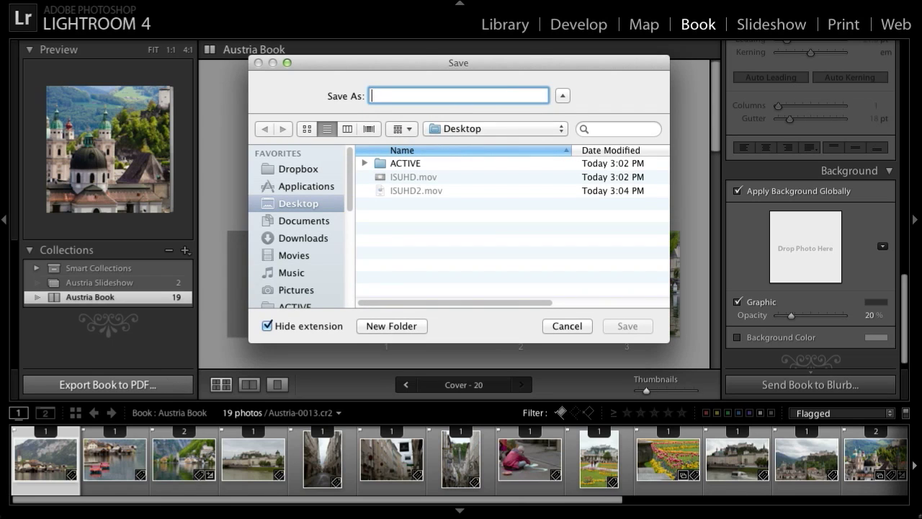
Step: Save the PDF as 'Austria Book' on the Desktop to start the export
{"action": "type", "text": "Austria "}
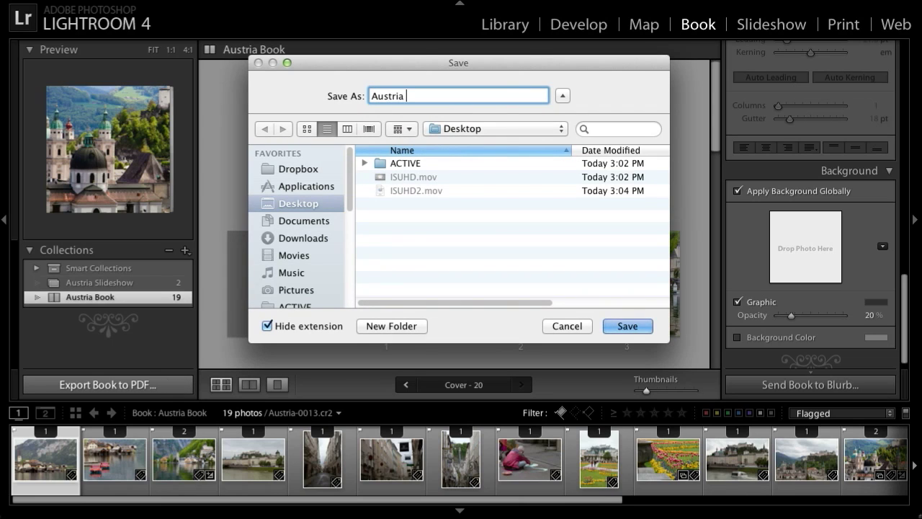
{"action": "type", "text": "Book"}
{"action": "left_click", "coordinate": [627, 327]}
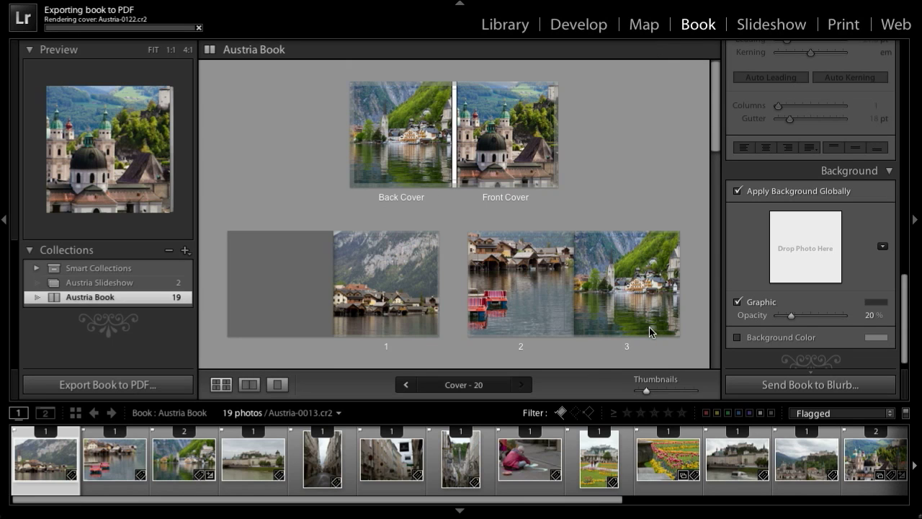